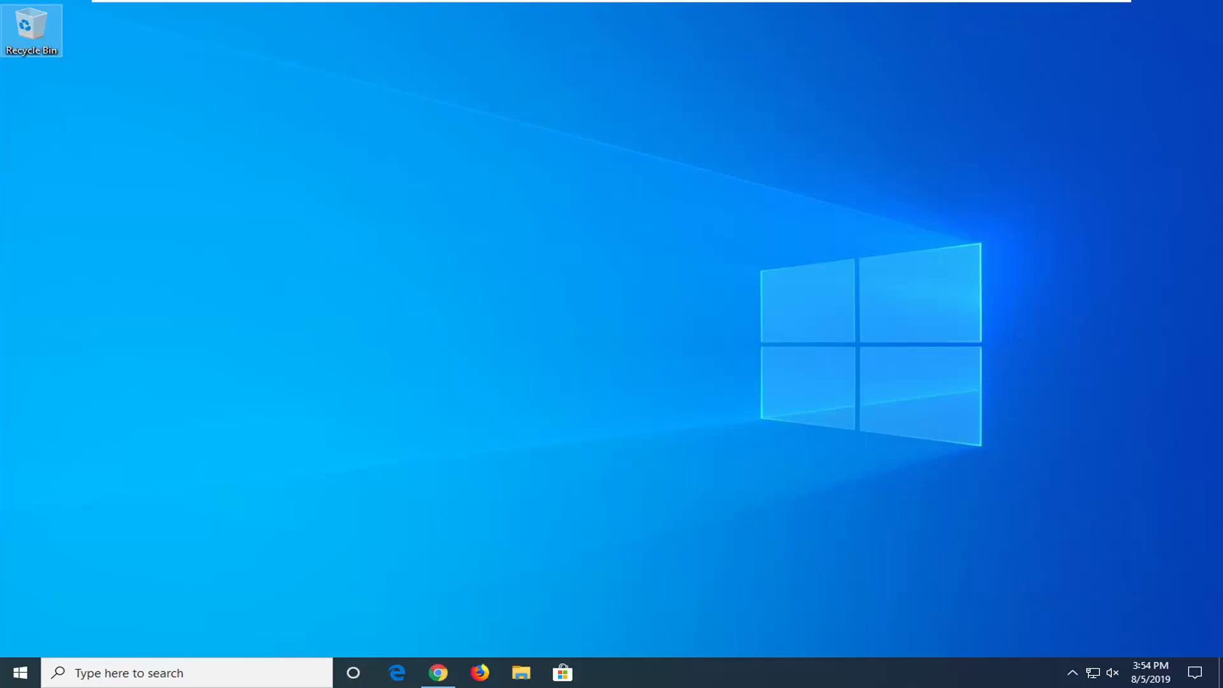
# Search the Start menu for 'services' and launch the Services console
pyautogui.press('super')
pyautogui.click(947, 303)
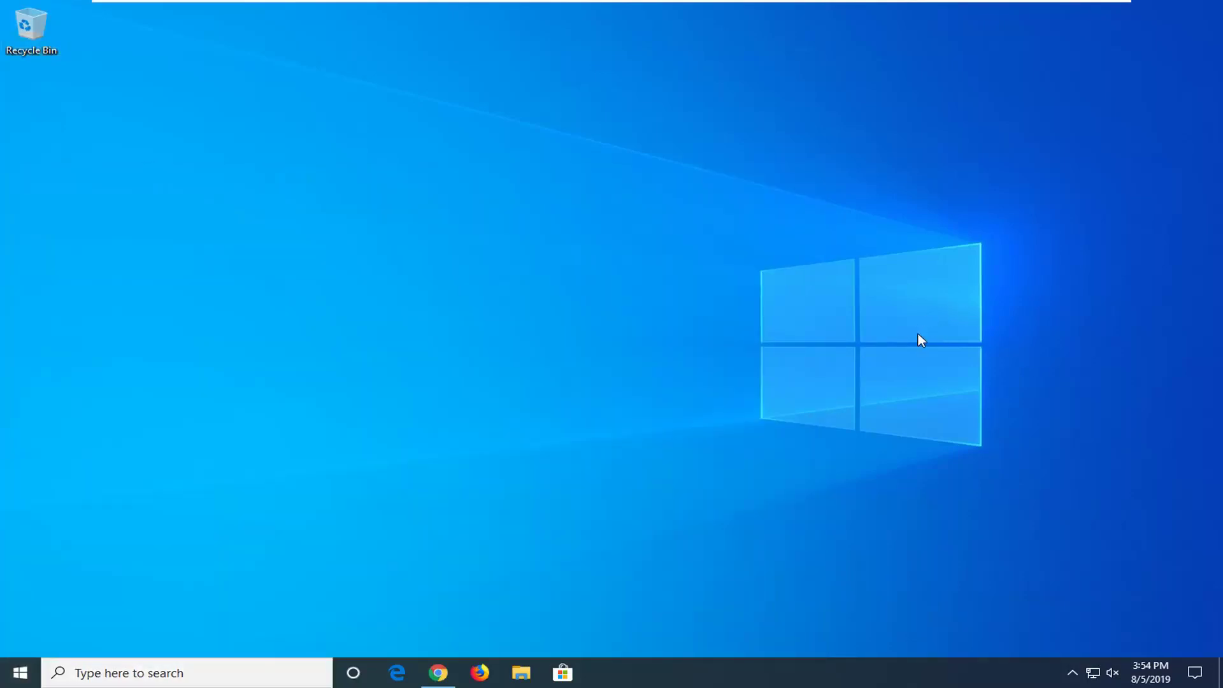
pyautogui.click(8, 674)
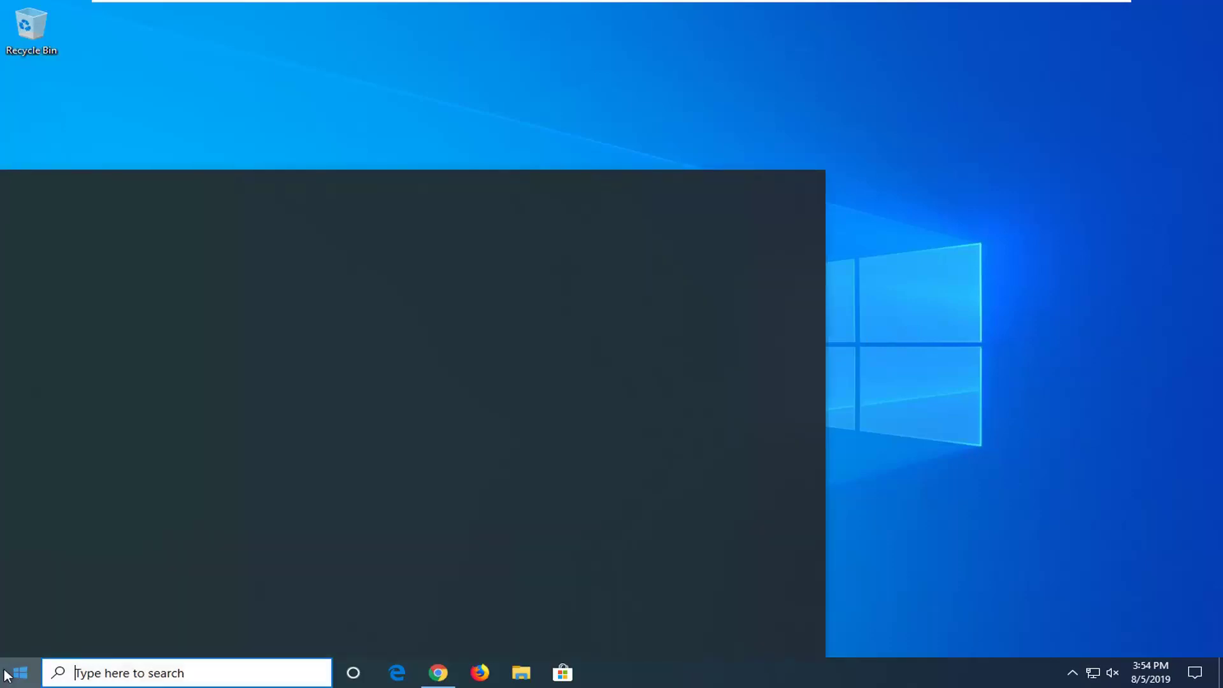
pyautogui.write('services')
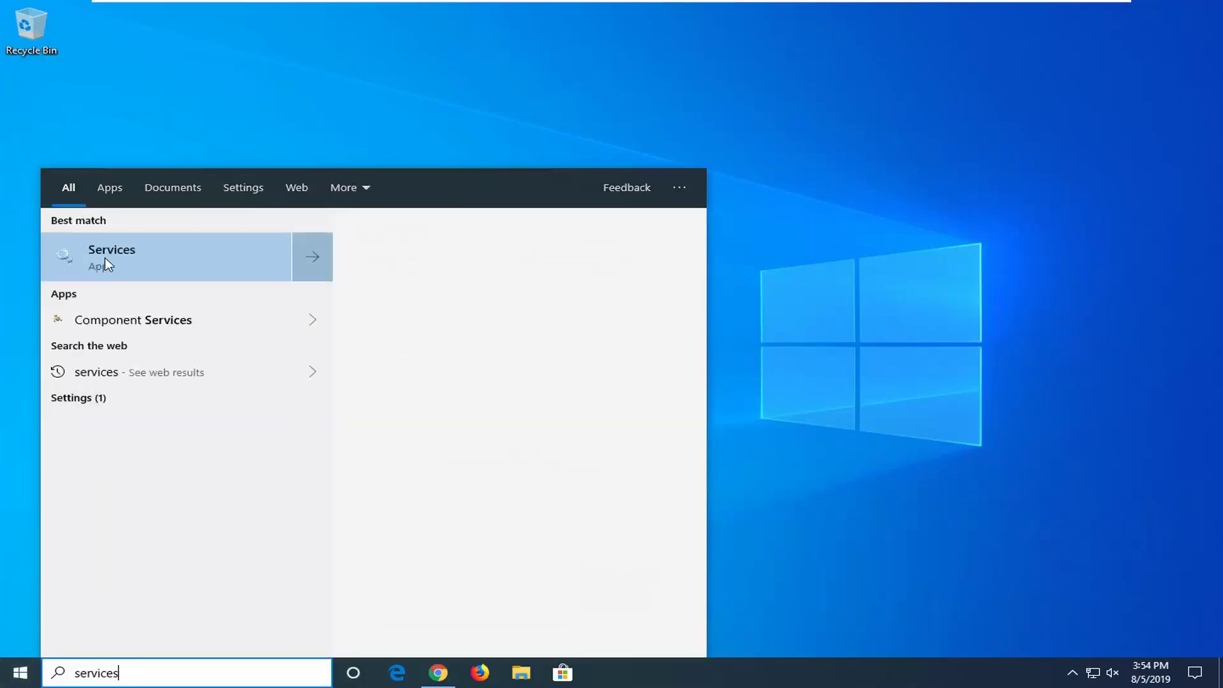
pyautogui.click(153, 262)
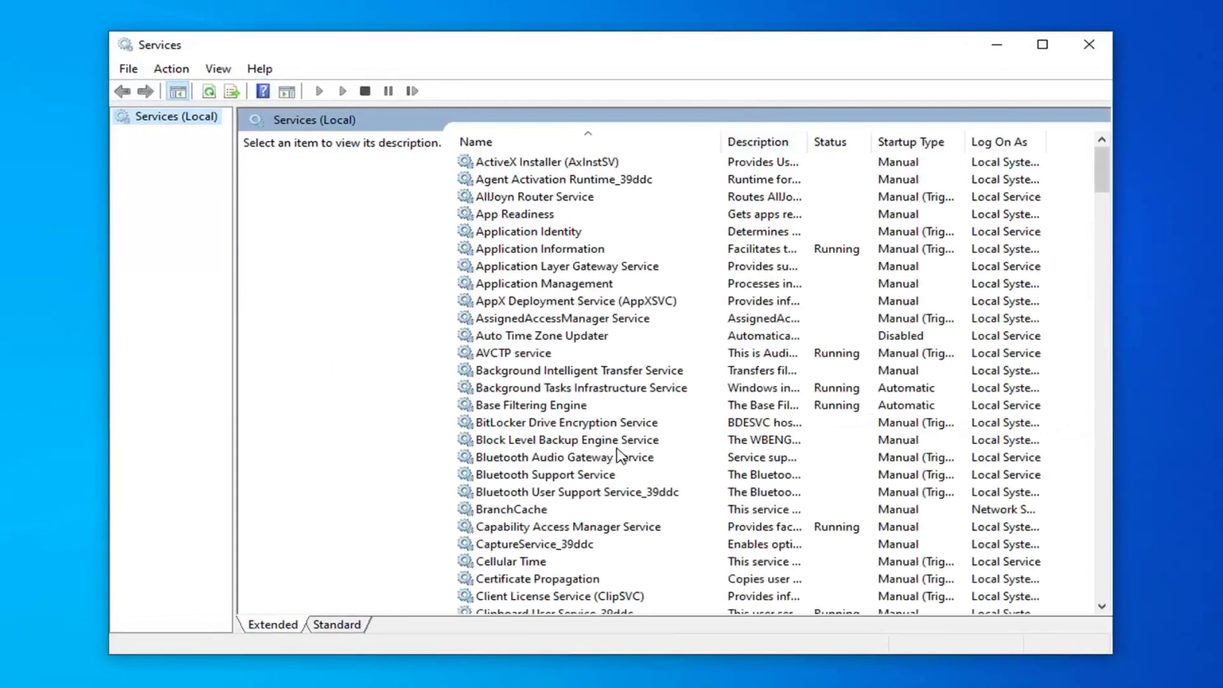
# Scroll the service list down to Remote Access Auto Connection Manager
pyautogui.click(616, 440)
pyautogui.scroll(-5, 580, 497)
pyautogui.scroll(-5, 649, 493)
pyautogui.scroll(-10, 649, 494)
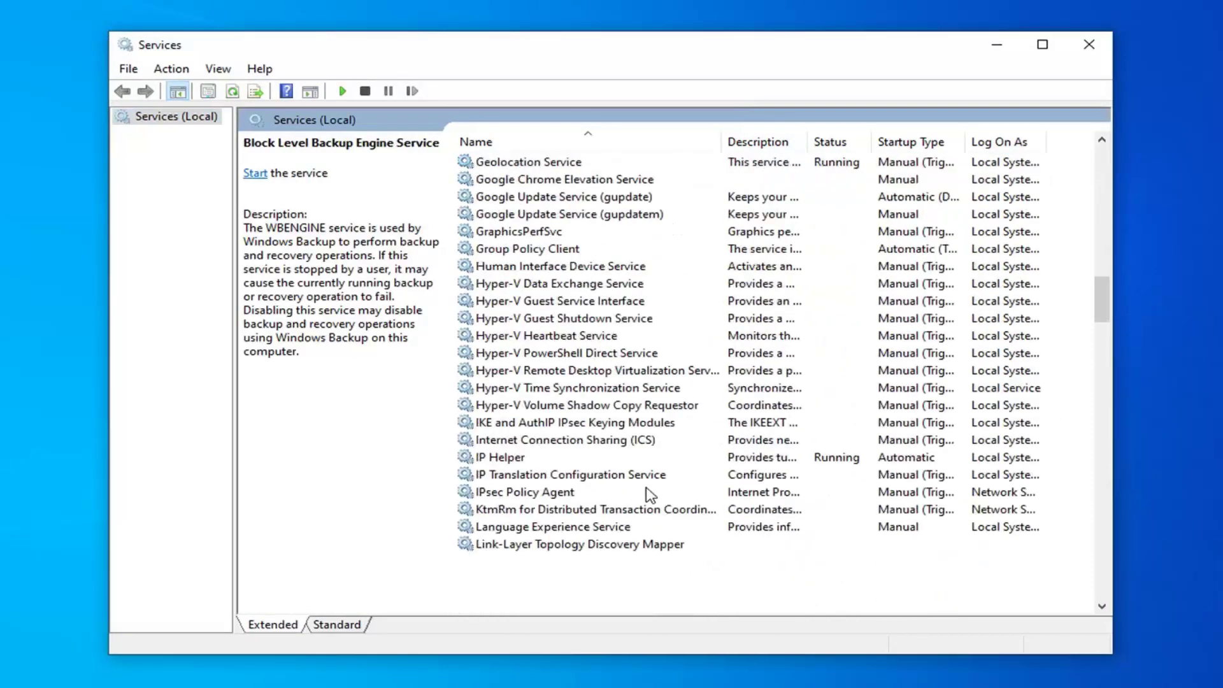
pyautogui.scroll(-9, 648, 494)
pyautogui.scroll(-15, 649, 494)
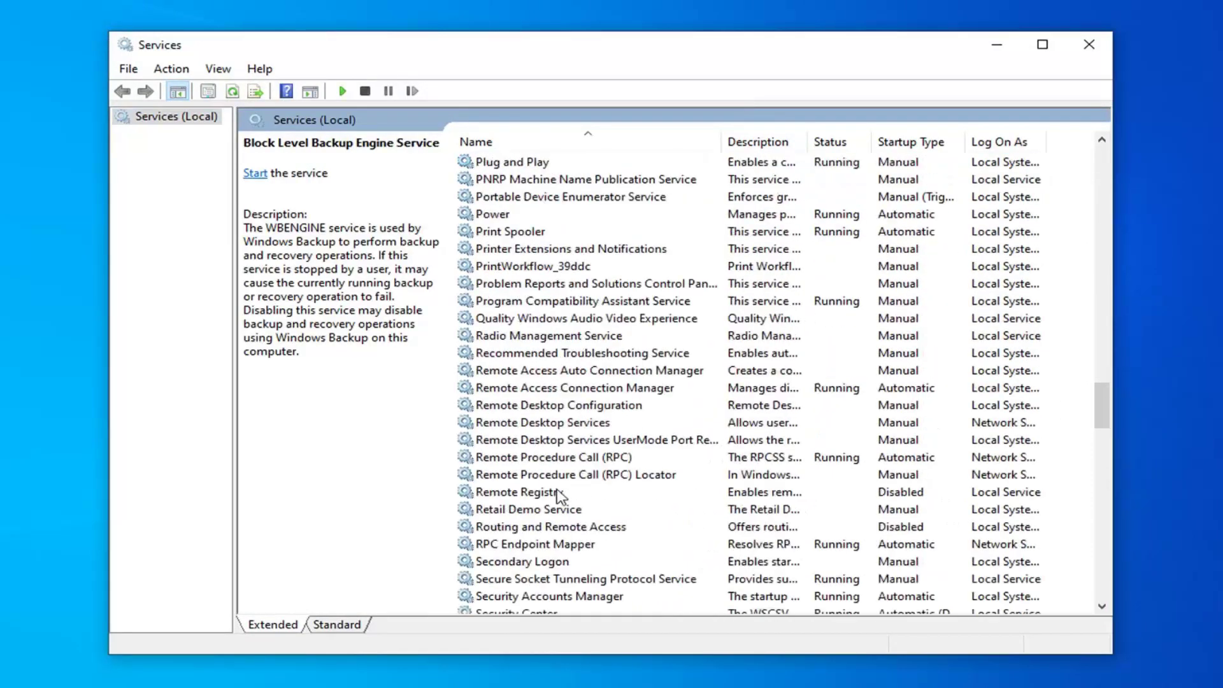
pyautogui.scroll(8, 559, 494)
pyautogui.scroll(15, 599, 464)
pyautogui.scroll(-10, 599, 462)
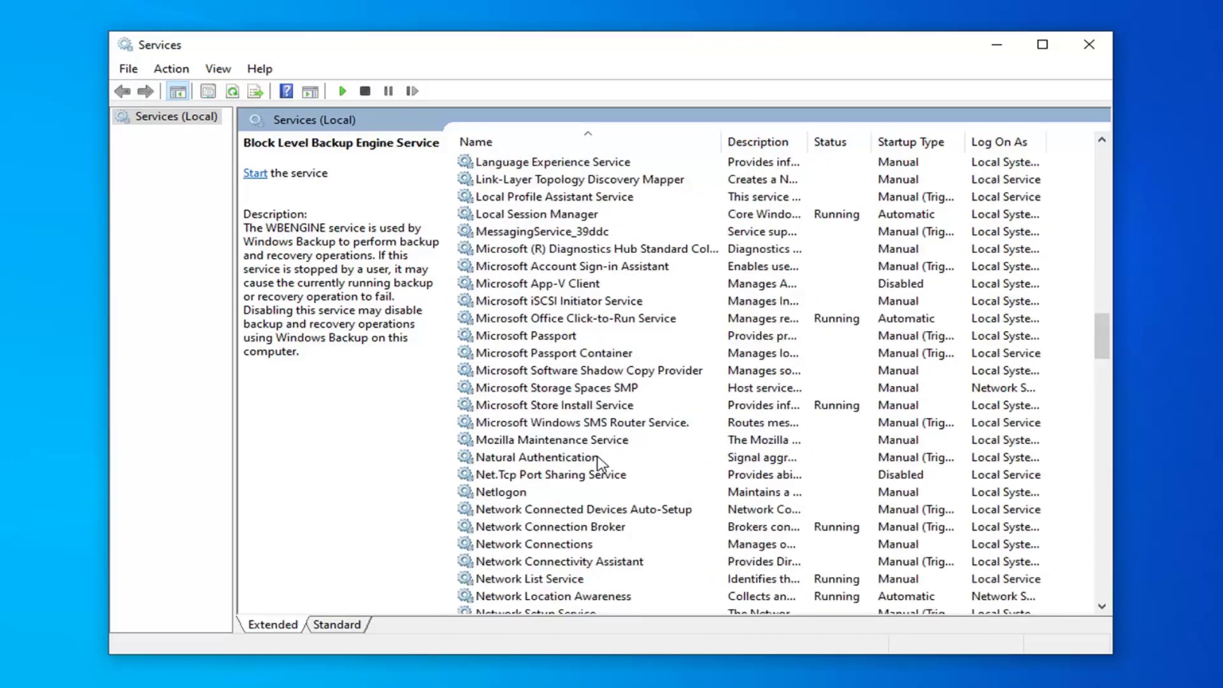
pyautogui.scroll(-1, 599, 462)
pyautogui.scroll(-1, 599, 462)
pyautogui.scroll(-4, 599, 462)
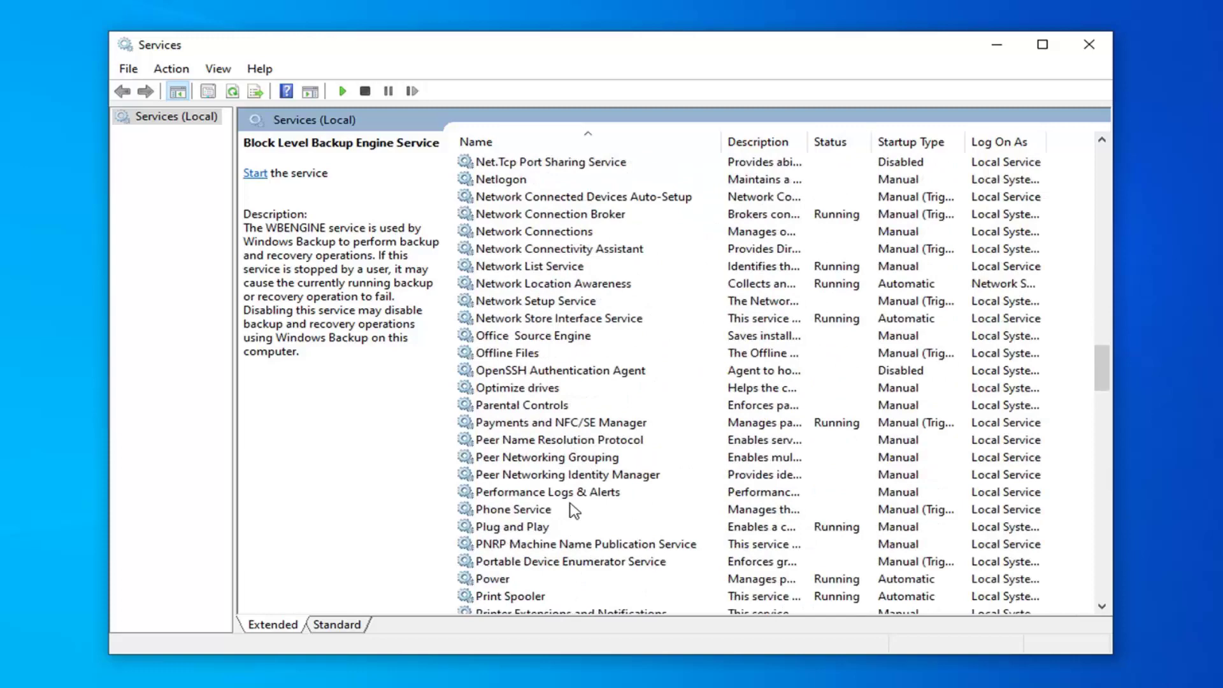
pyautogui.scroll(-3, 570, 509)
pyautogui.scroll(-1, 567, 519)
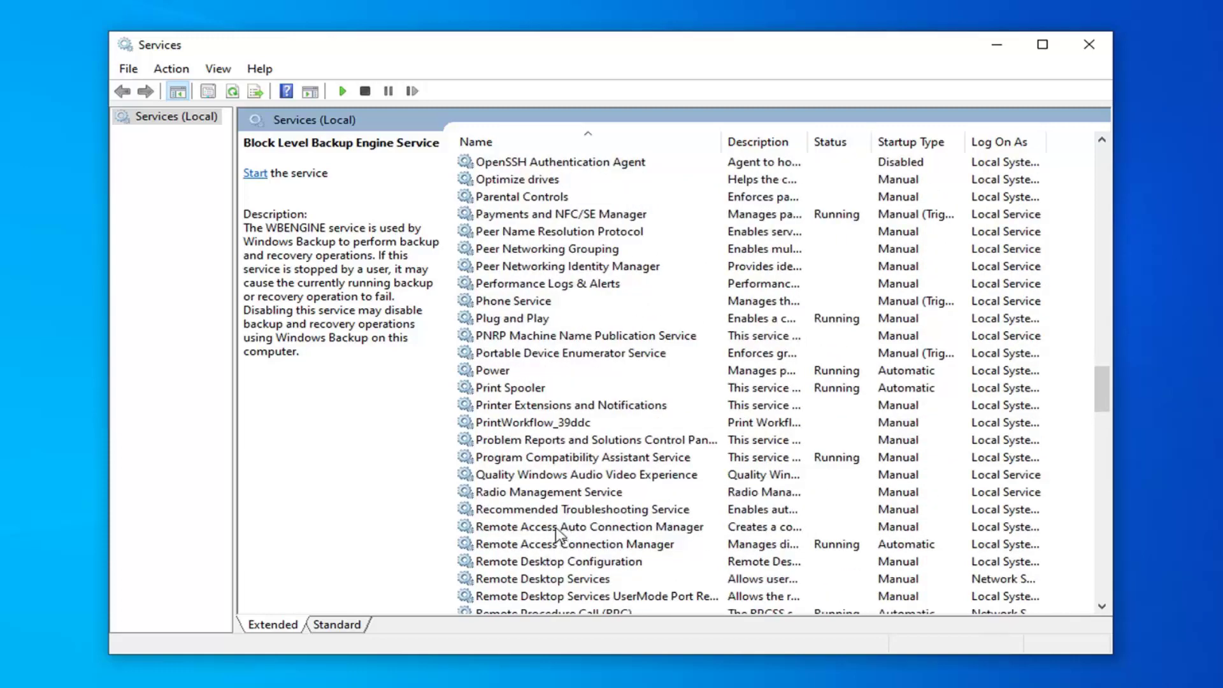
# Set Remote Access Auto Connection Manager's startup type to Automatic, start it, and apply
pyautogui.doubleClick(559, 529)
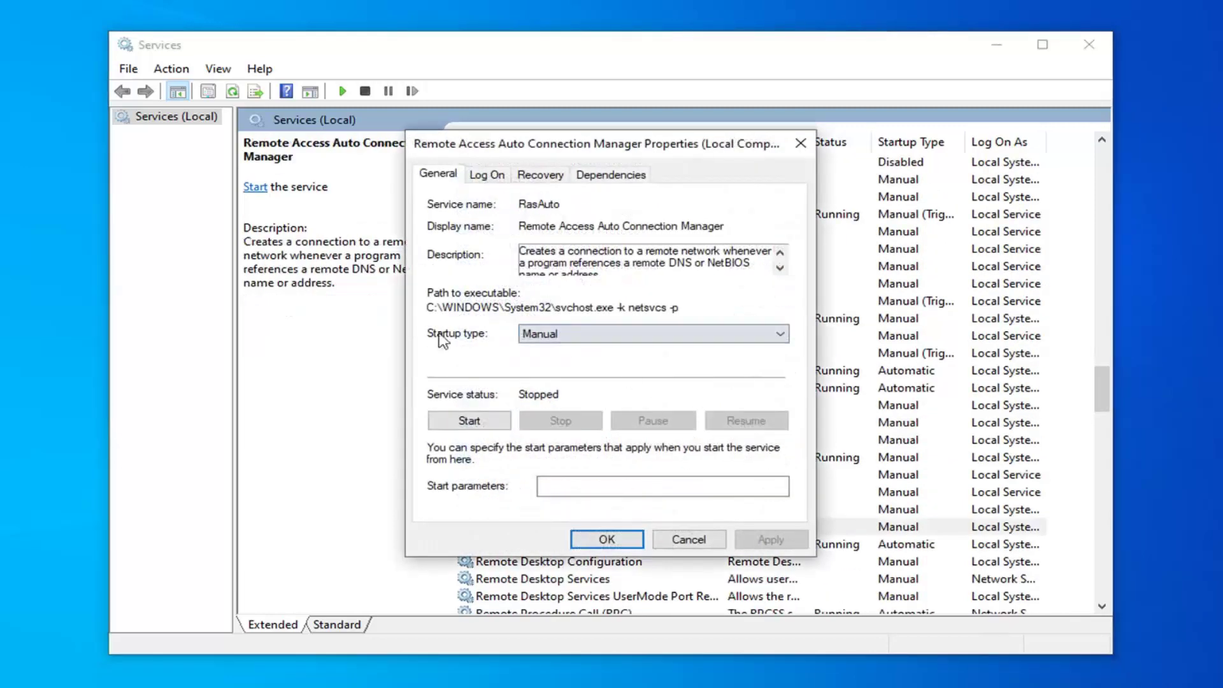
pyautogui.click(577, 334)
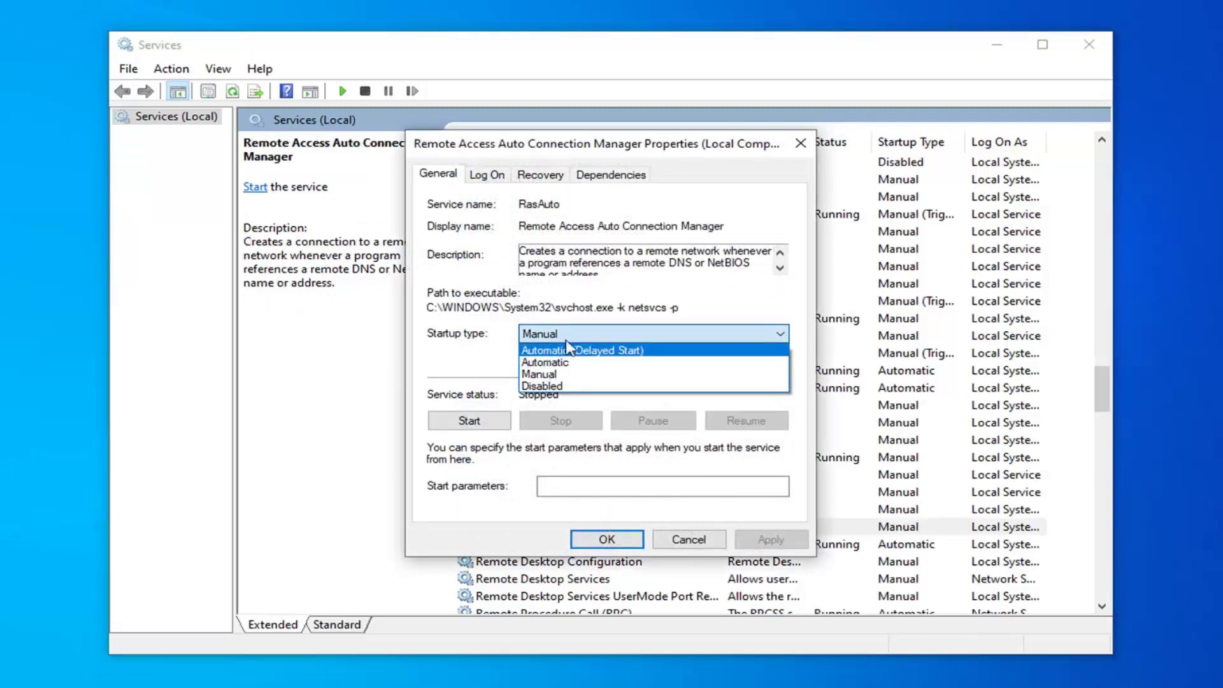
pyautogui.click(539, 366)
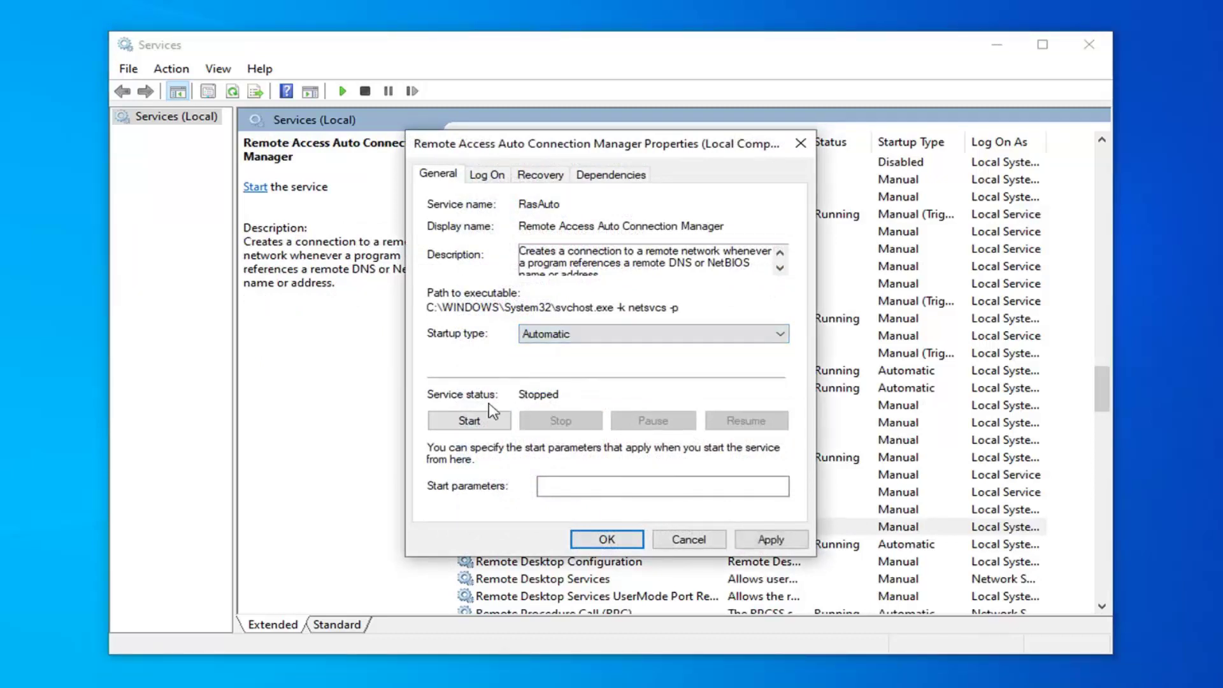
pyautogui.click(467, 421)
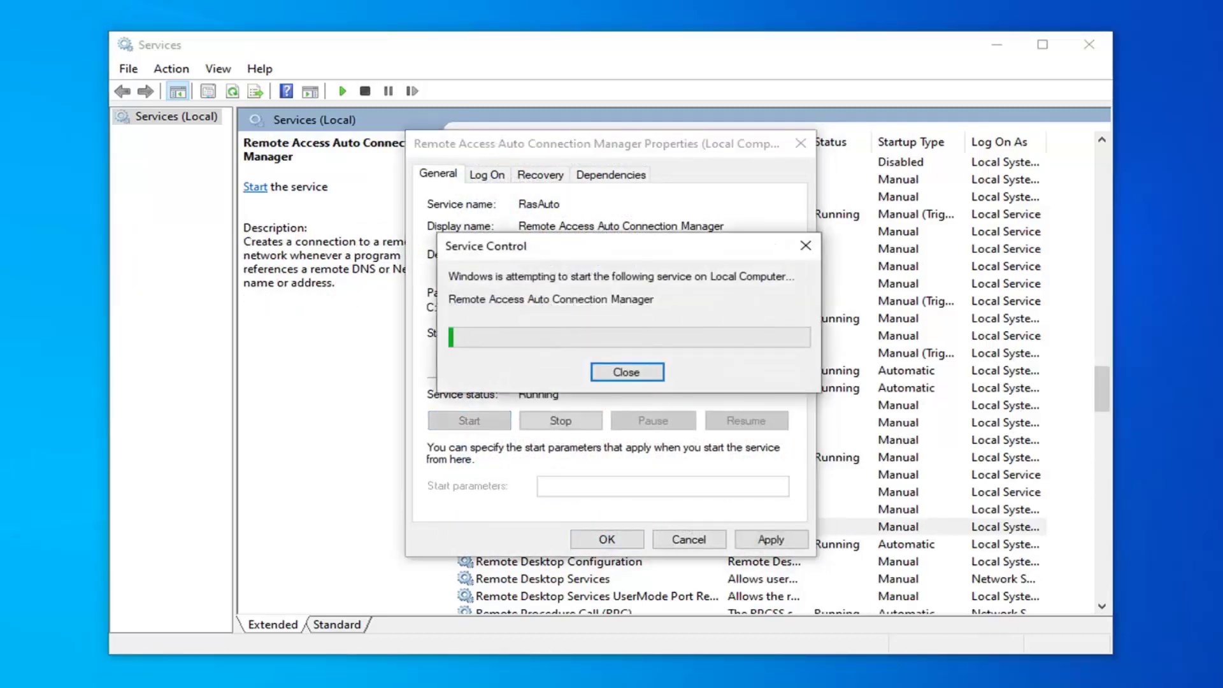
pyautogui.click(771, 540)
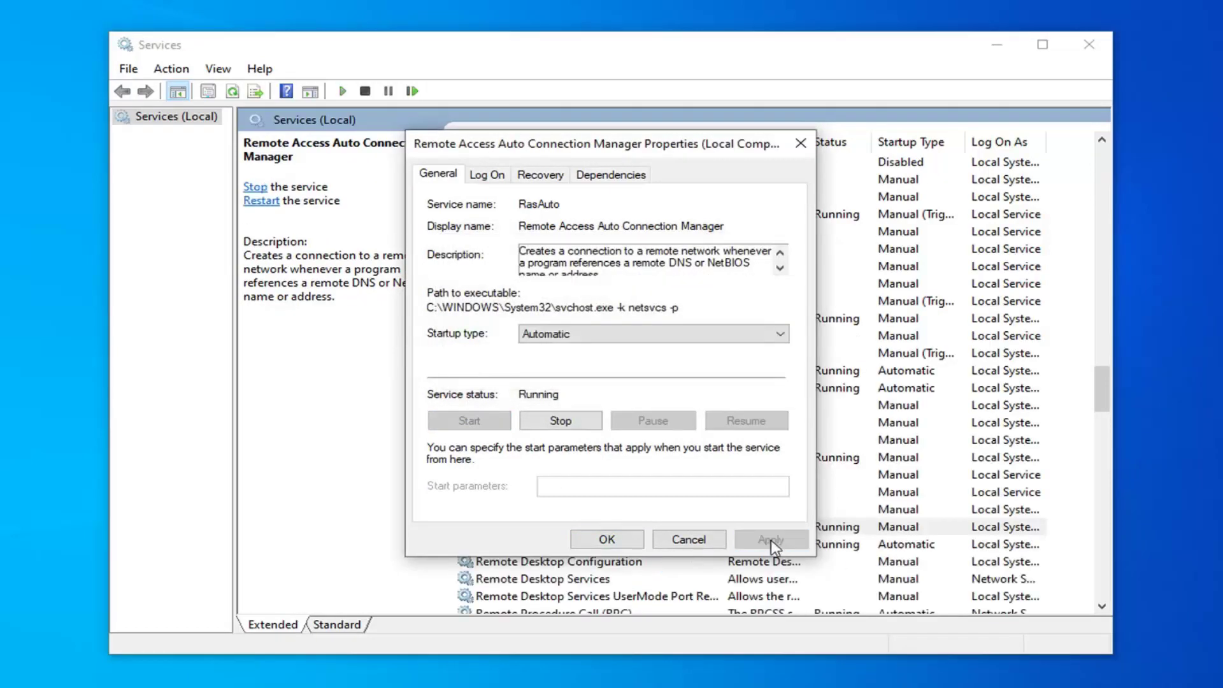
pyautogui.click(607, 539)
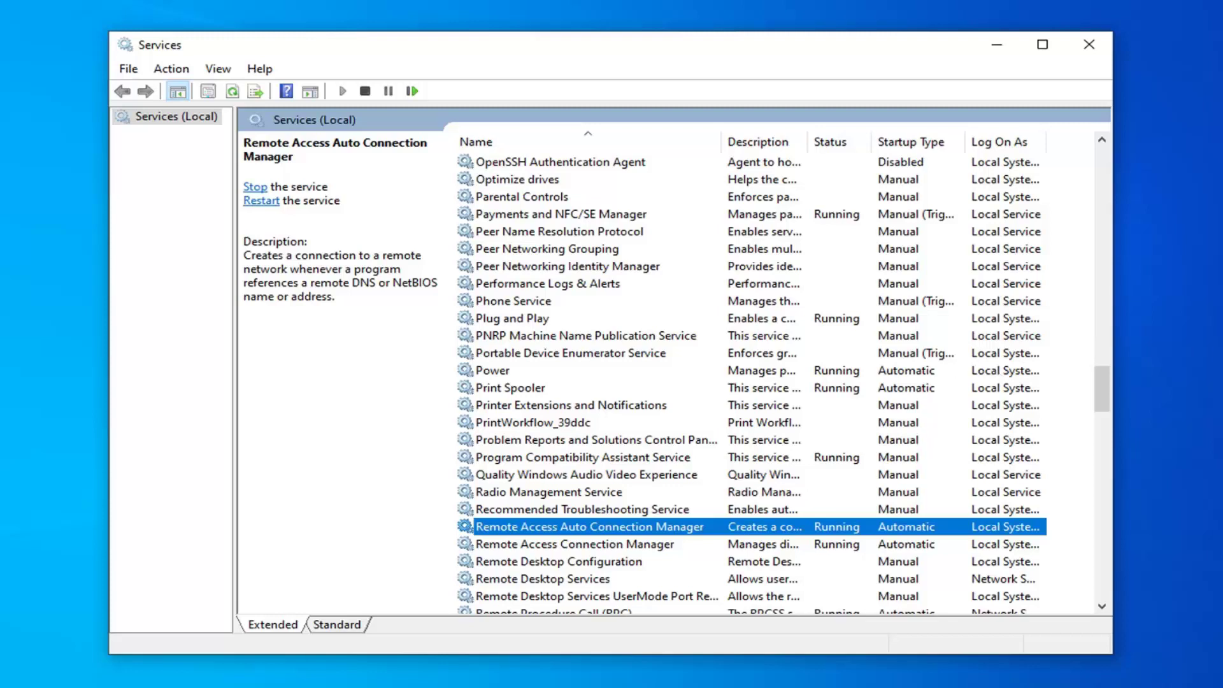
# Switch the service's Log On setting from Local System to This account and save
pyautogui.doubleClick(632, 530)
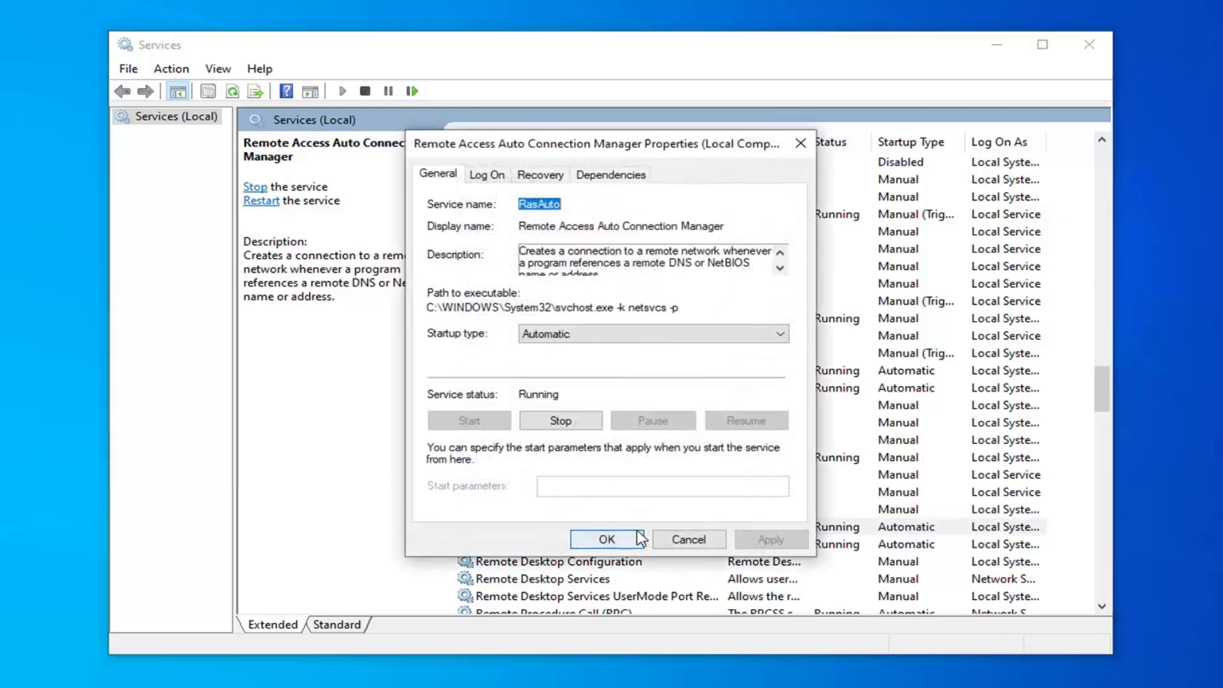
pyautogui.click(495, 179)
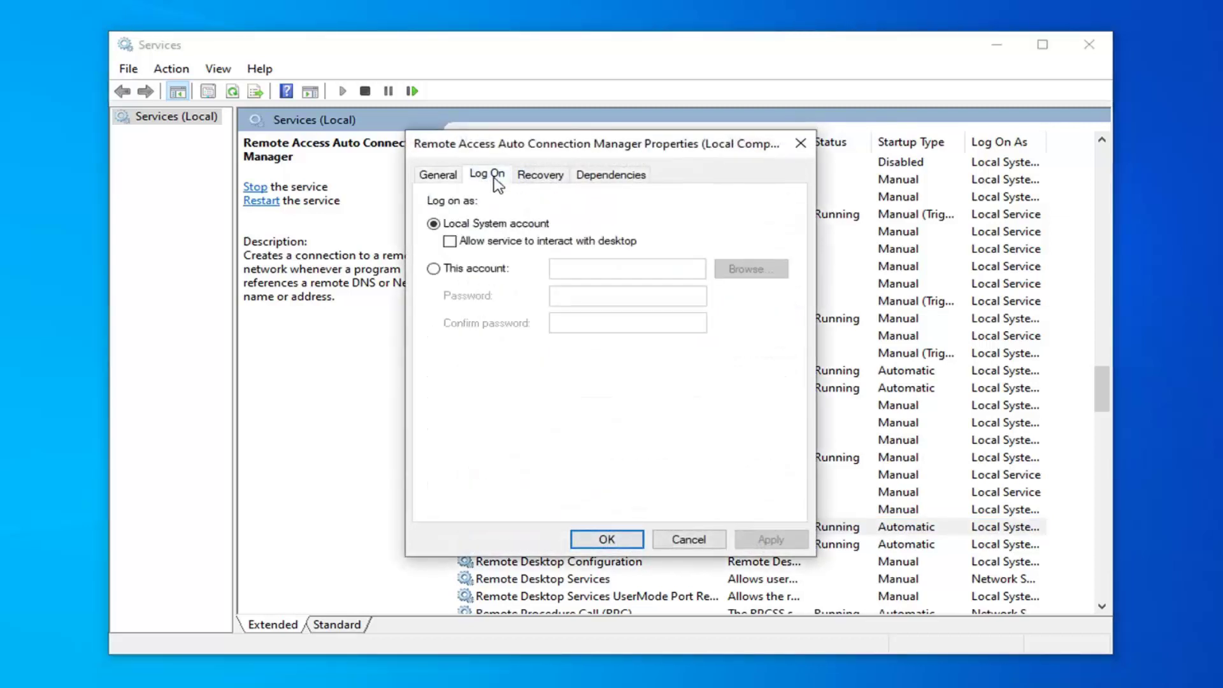
pyautogui.click(433, 269)
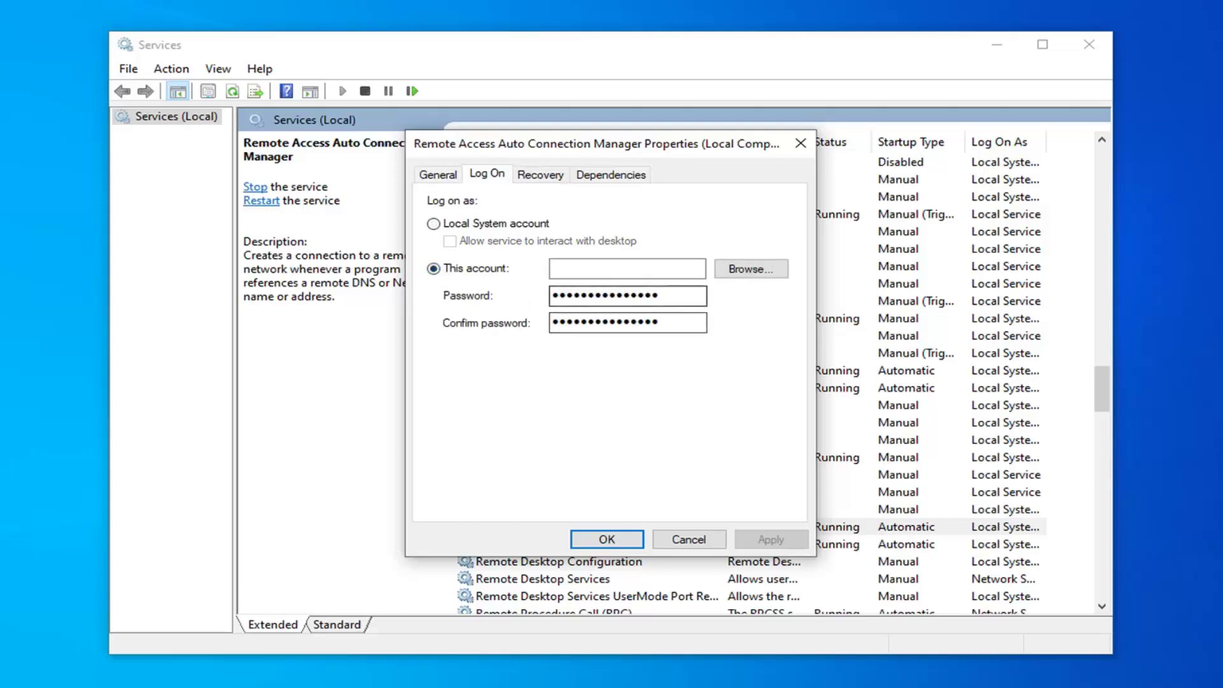
pyautogui.click(607, 540)
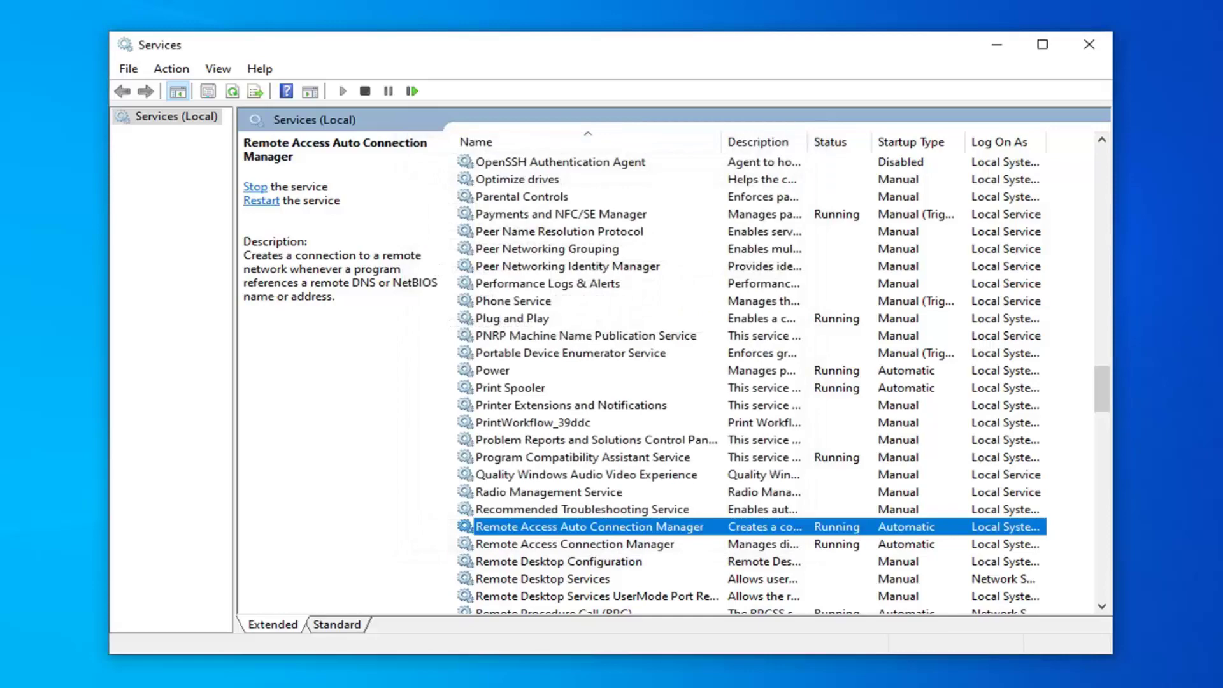
# Close the Services window
pyautogui.click(1090, 44)
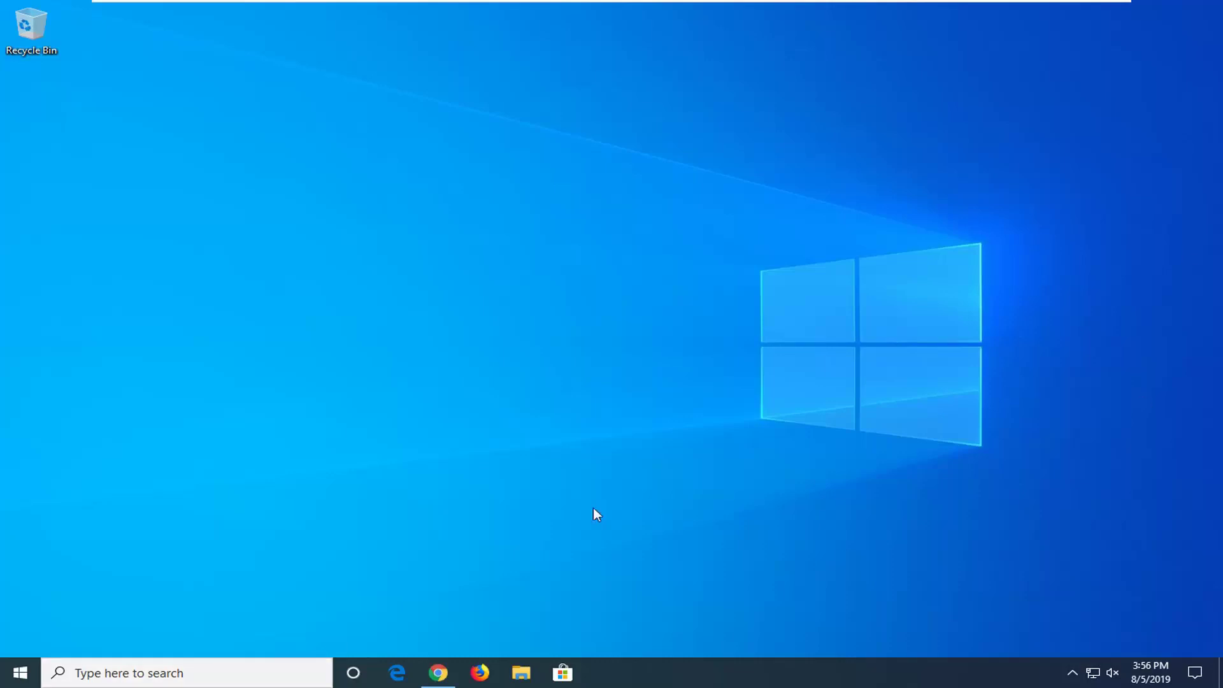
# Search the Start menu for 'control panel' and open Control Panel
pyautogui.click(9, 670)
pyautogui.write('d')
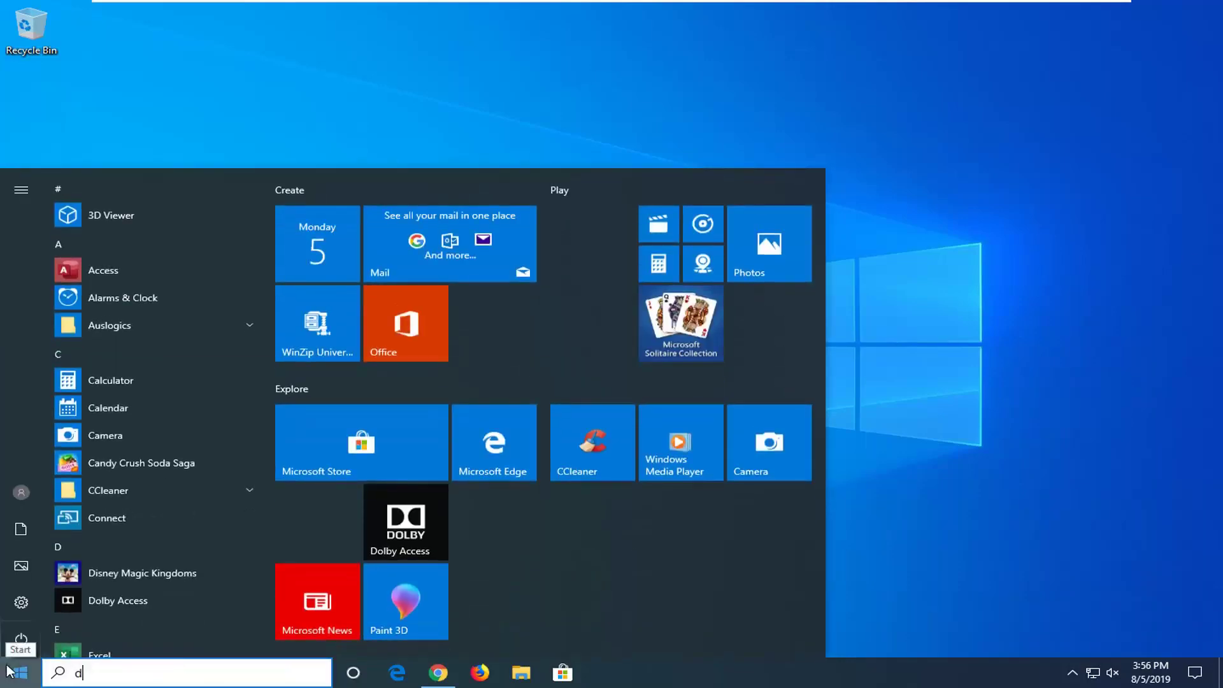
pyautogui.write('evice manage')
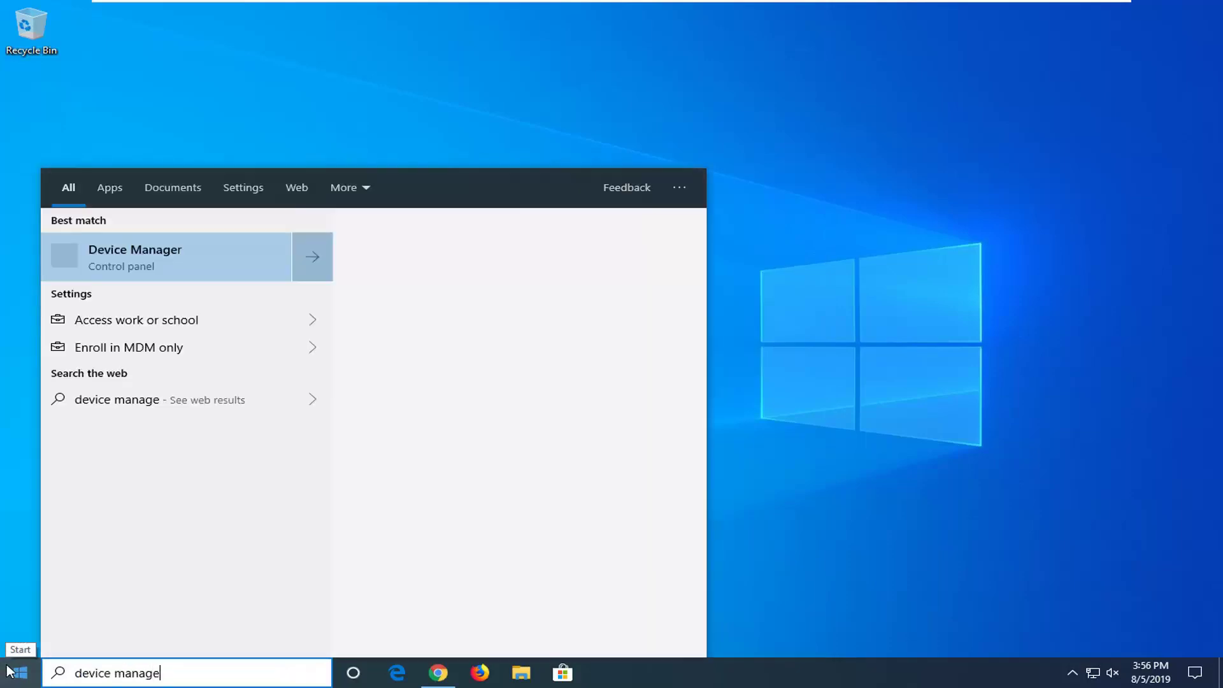
pyautogui.press('BackSpace')
pyautogui.press('BackSpace')
pyautogui.press('BackSpace')
pyautogui.press('BackSpace')
pyautogui.press('BackSpace')
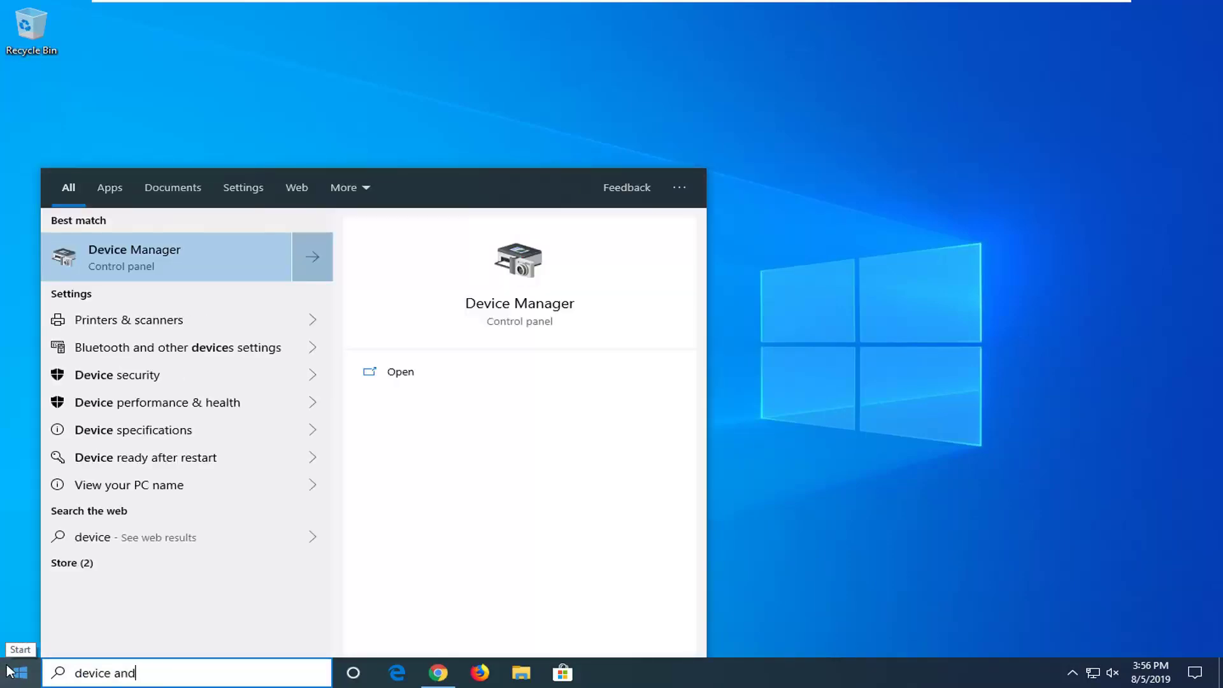
pyautogui.press('BackSpace')
pyautogui.press('BackSpace')
pyautogui.press('BackSpace')
pyautogui.press('BackSpace')
pyautogui.write('s a')
pyautogui.write('nd printers')
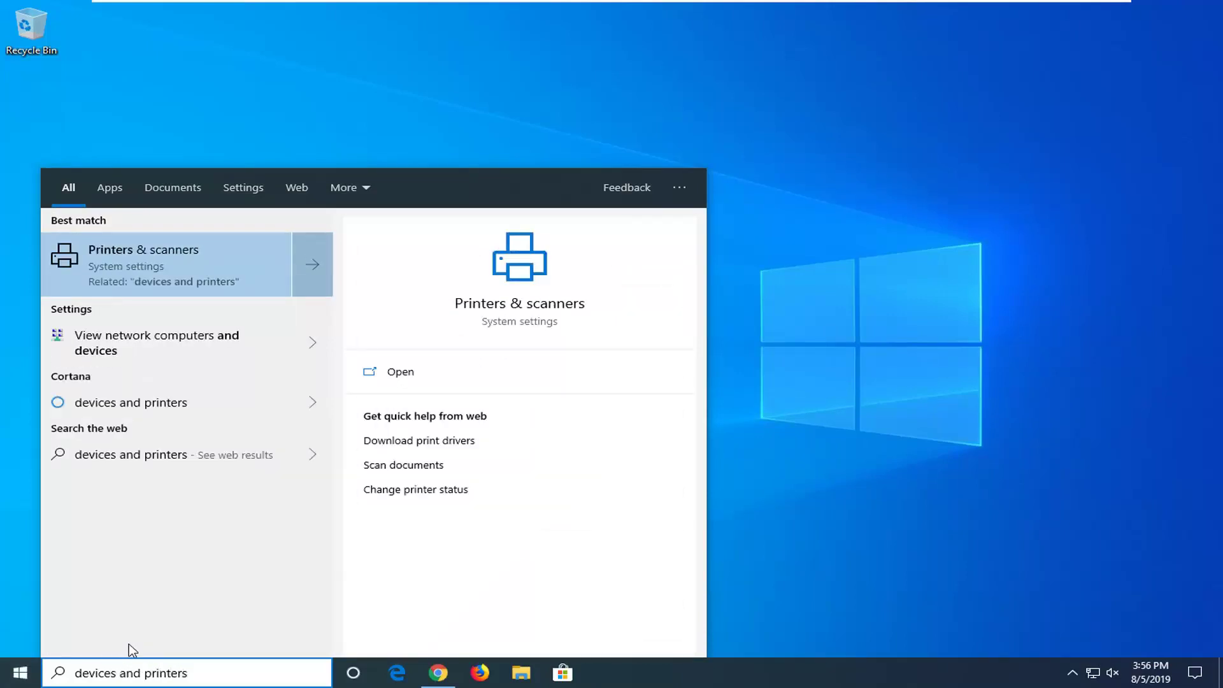
pyautogui.hotkey('ctrl', 'a')
pyautogui.press('BackSpace')
pyautogui.write('control ')
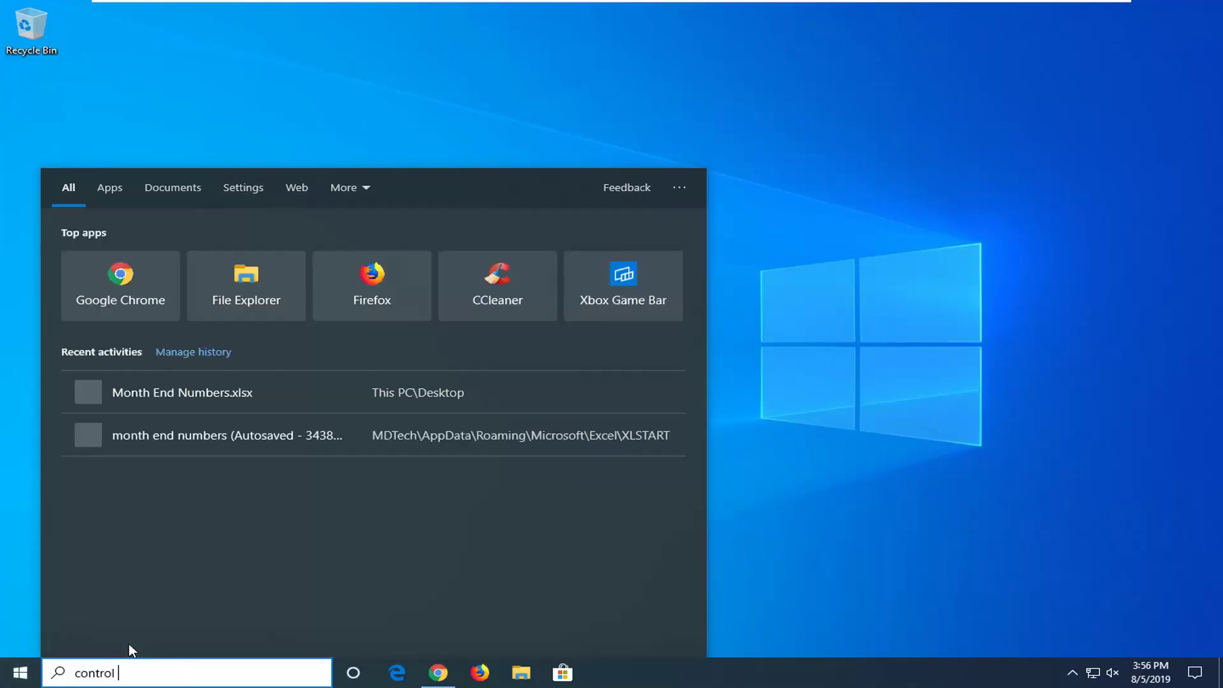
pyautogui.write('panel')
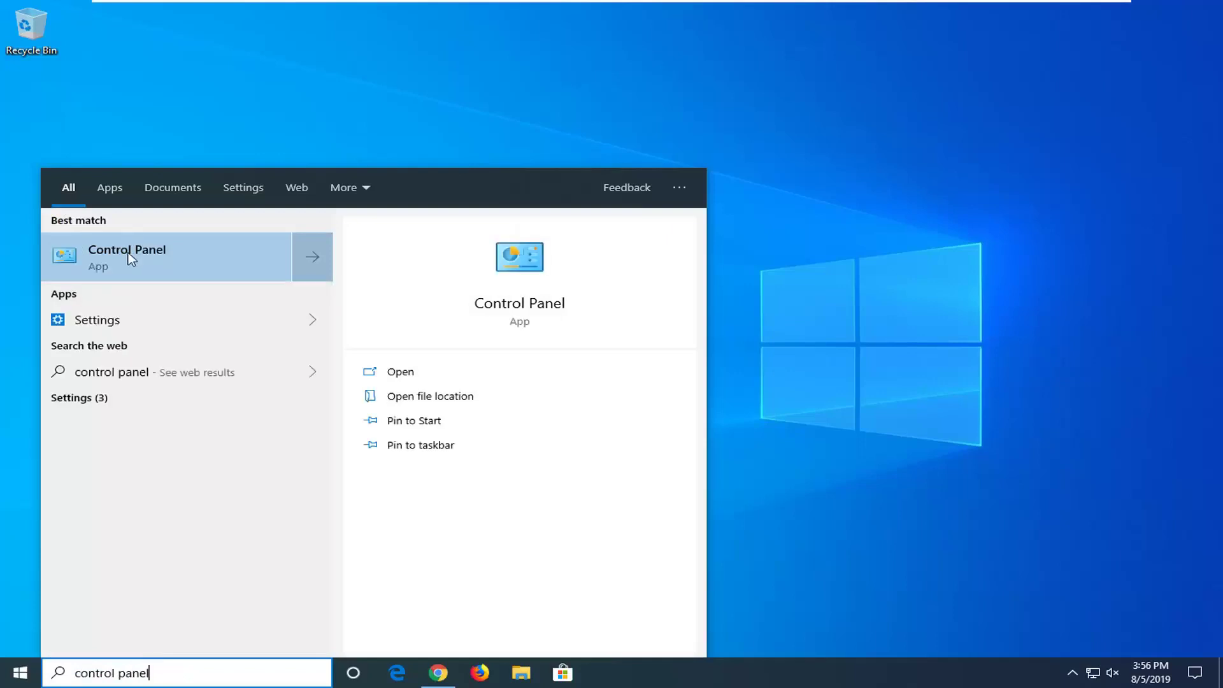
pyautogui.click(128, 253)
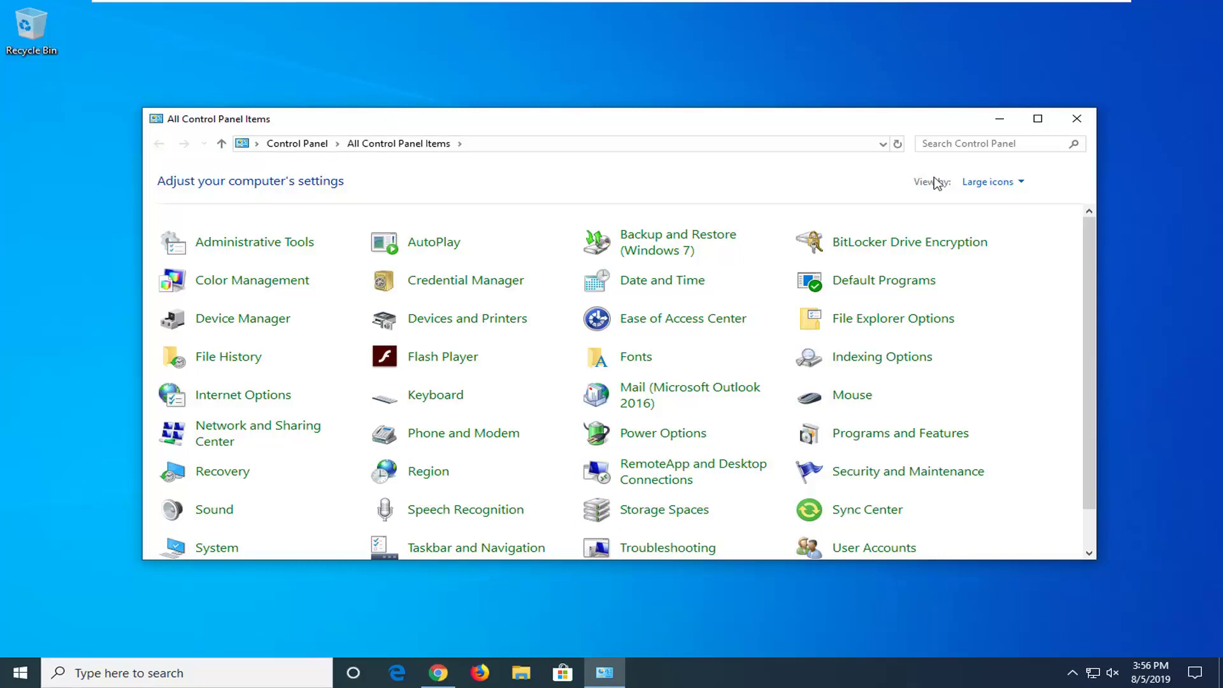
# Keep Control Panel in Large icons view and open Devices and Printers
pyautogui.click(1018, 185)
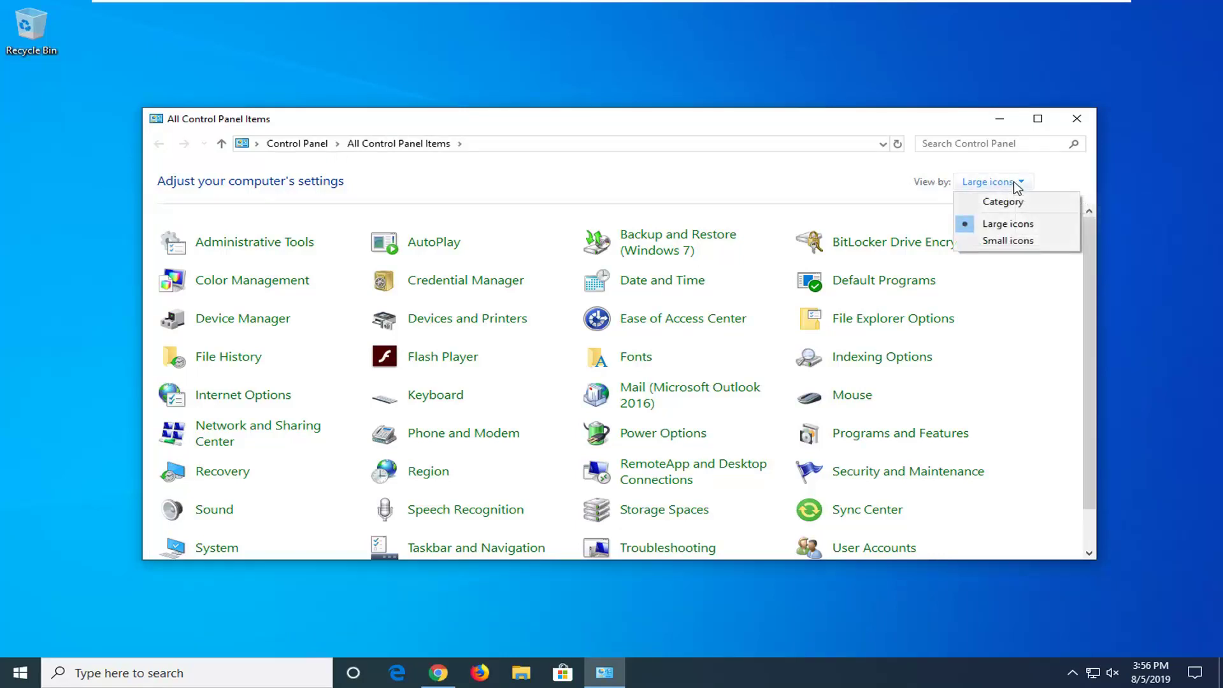
pyautogui.click(979, 228)
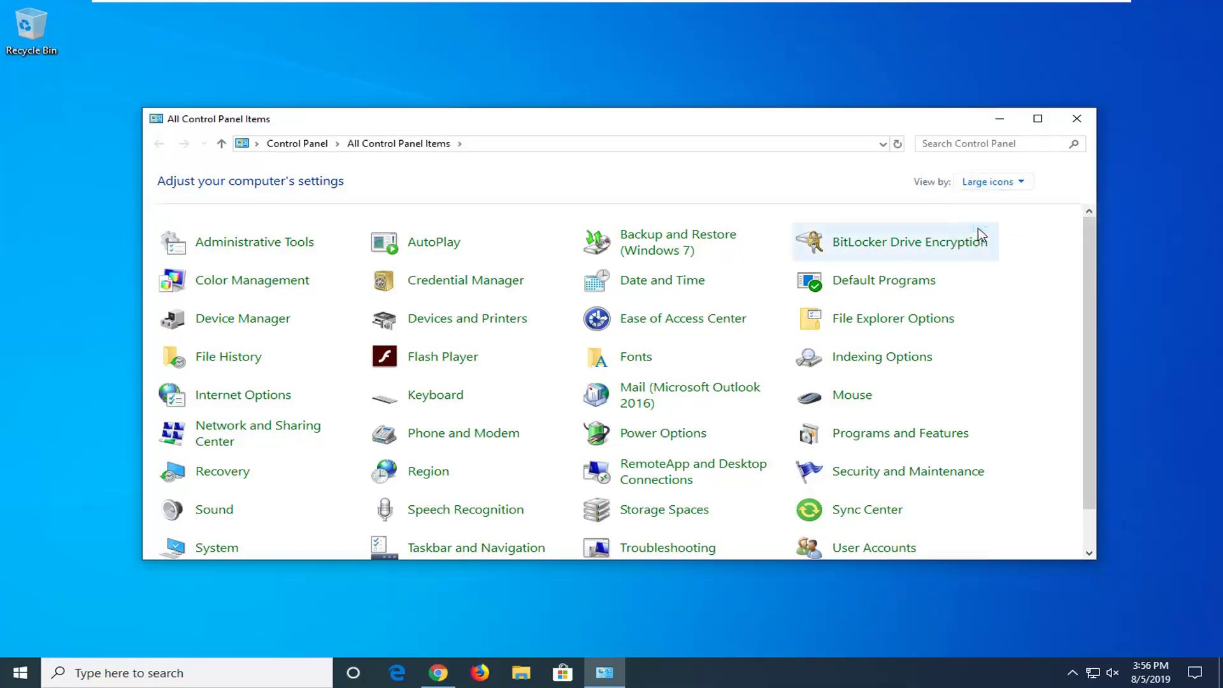
pyautogui.click(449, 319)
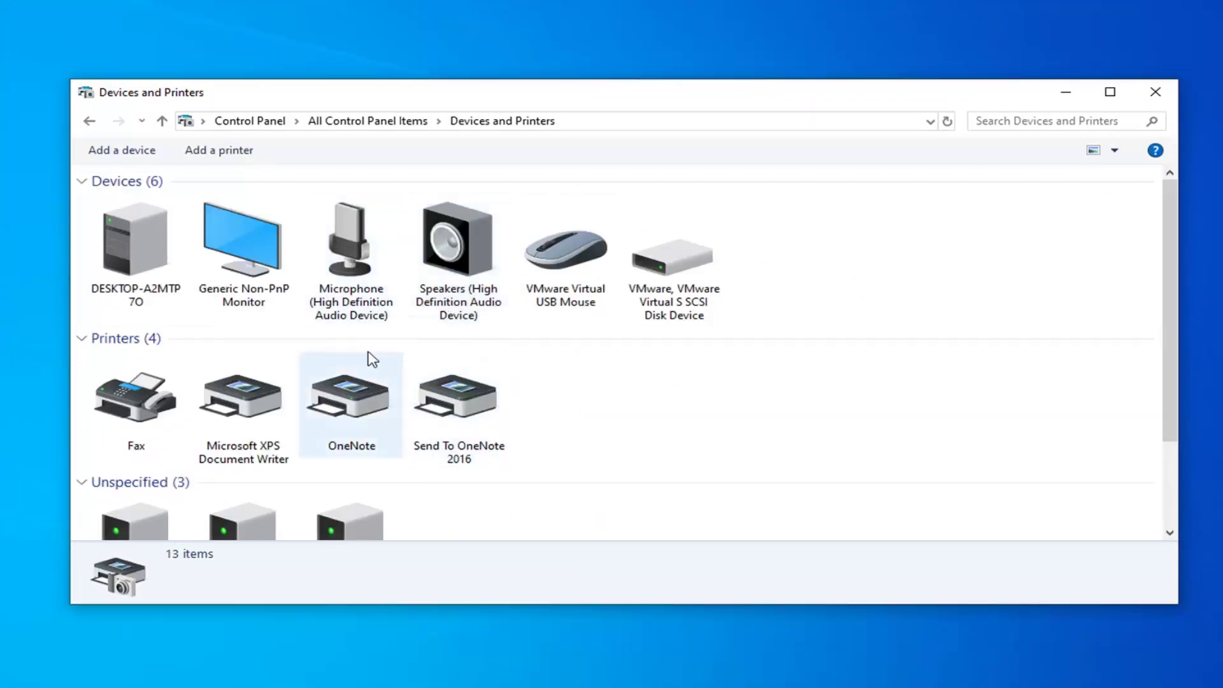
# Select the Send To OneNote 2016 printer to show its details
pyautogui.scroll(-2, 290, 354)
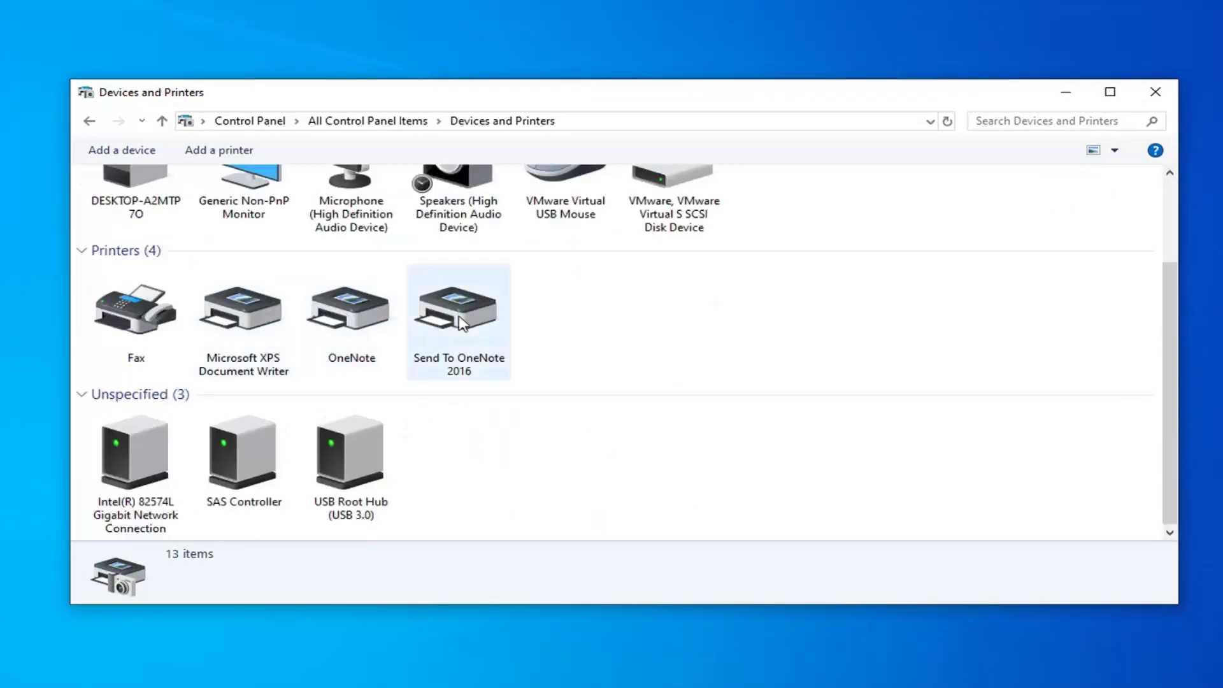
pyautogui.click(468, 322)
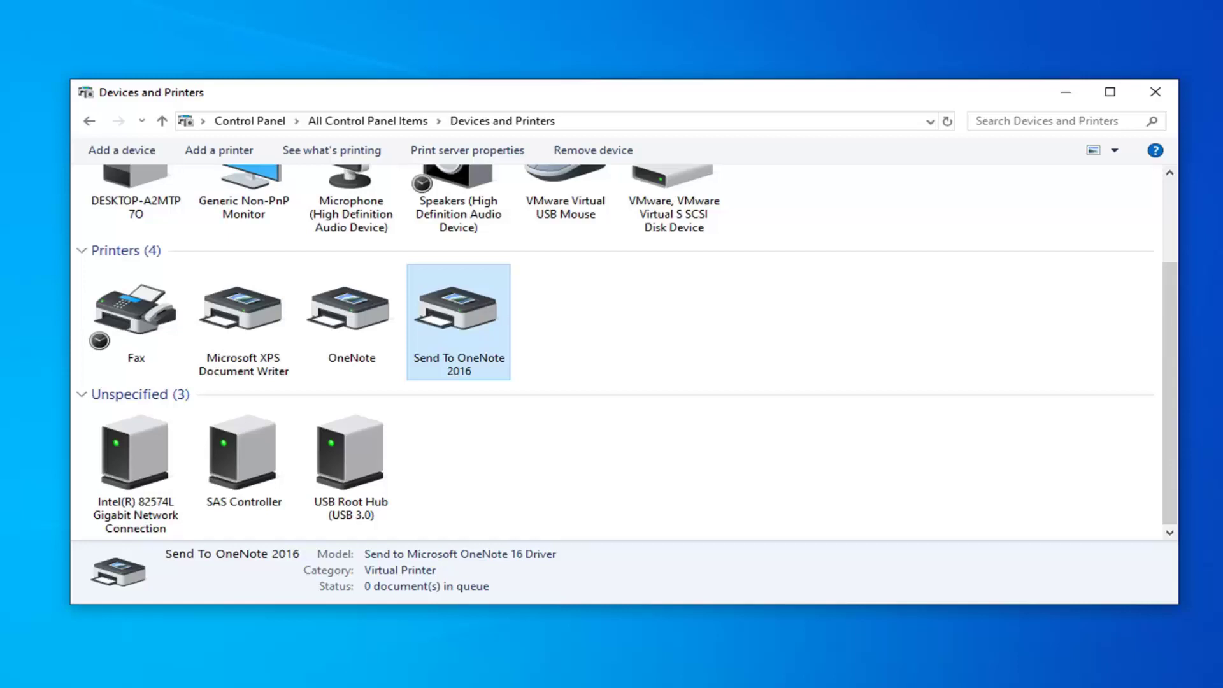
pyautogui.rightClick(465, 304)
pyautogui.click(538, 377)
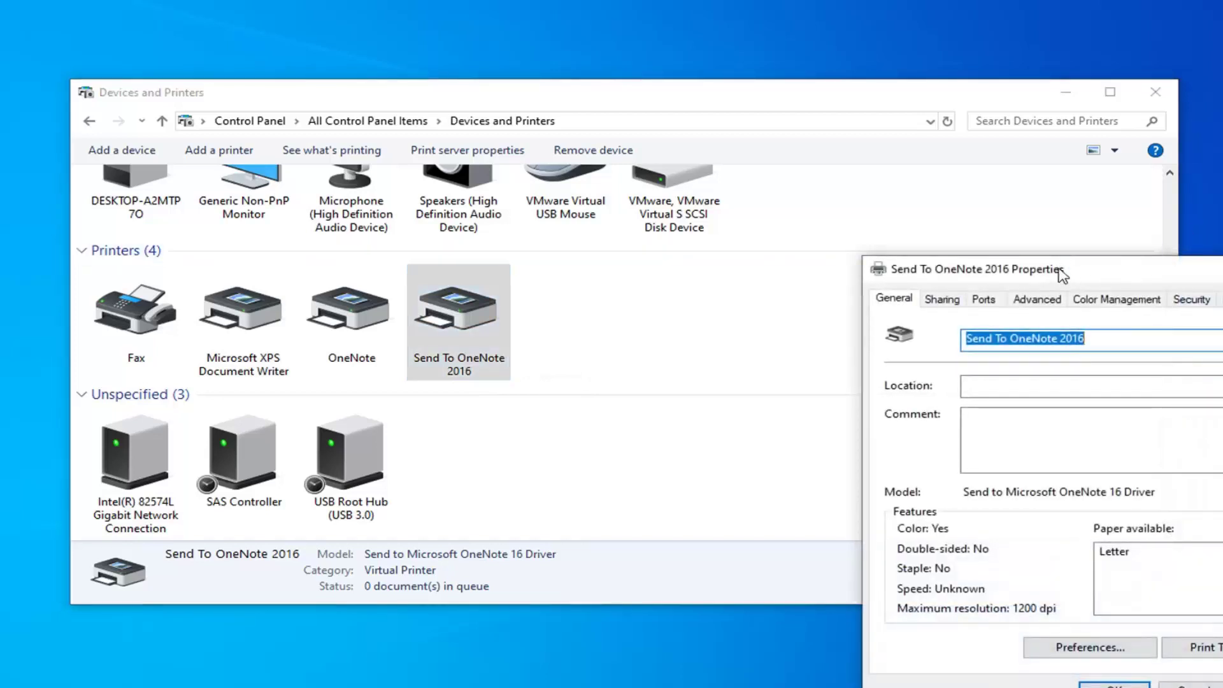
pyautogui.moveTo(1097, 269); pyautogui.dragTo(623, 123)
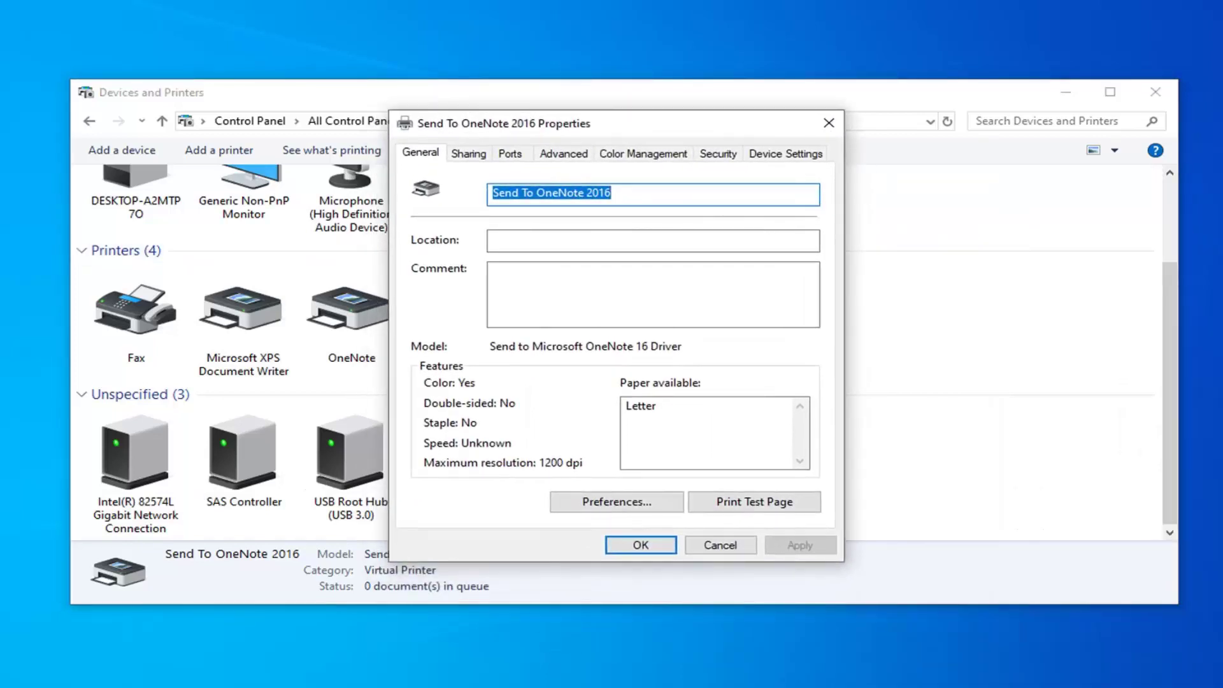
pyautogui.click(510, 153)
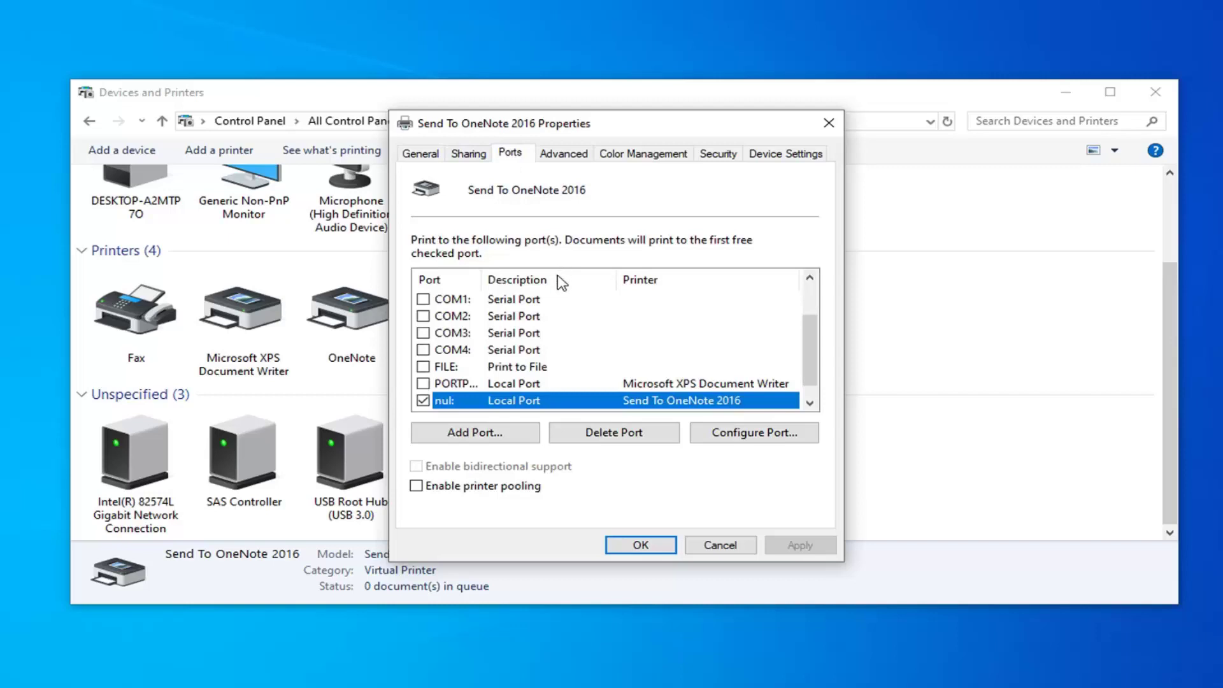
pyautogui.scroll(-1, 488, 377)
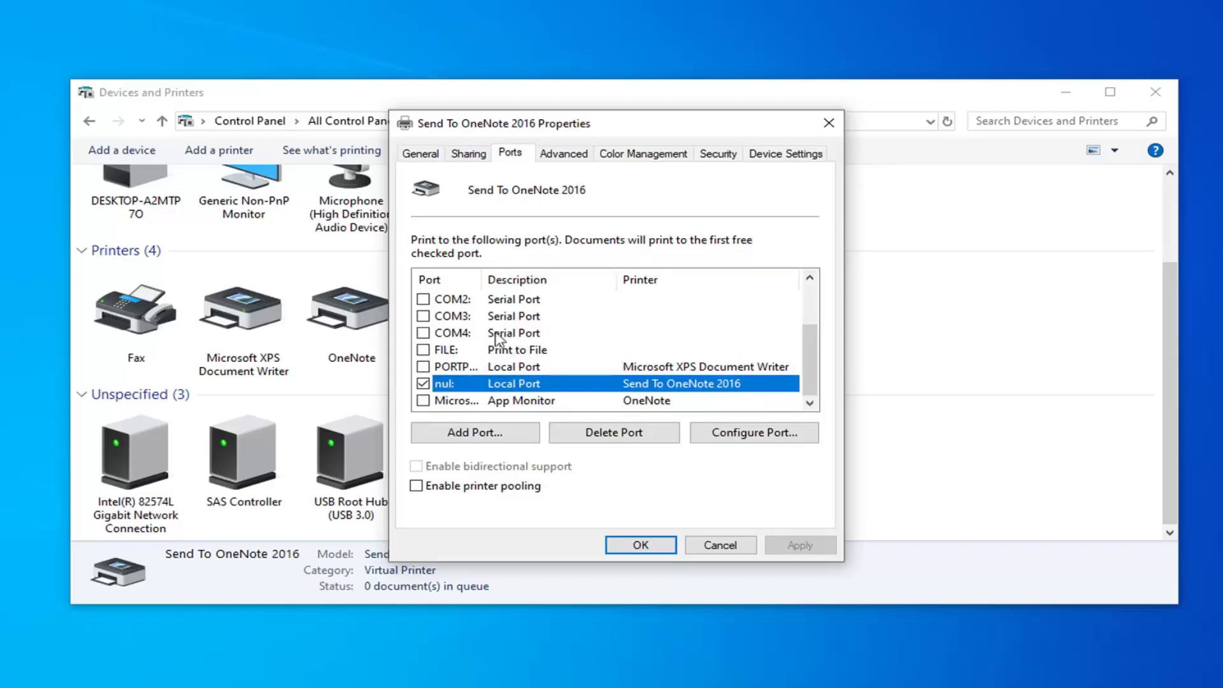
pyautogui.scroll(2, 478, 373)
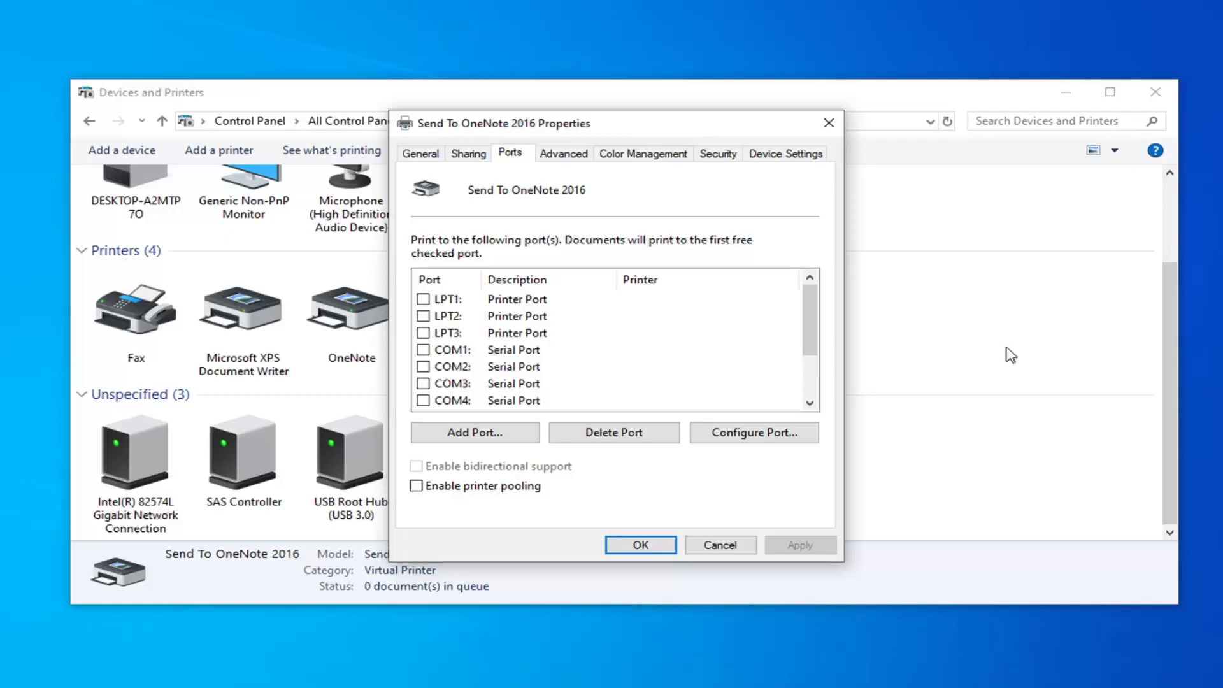
# Close the printer properties and the Devices and Printers window
pyautogui.click(829, 123)
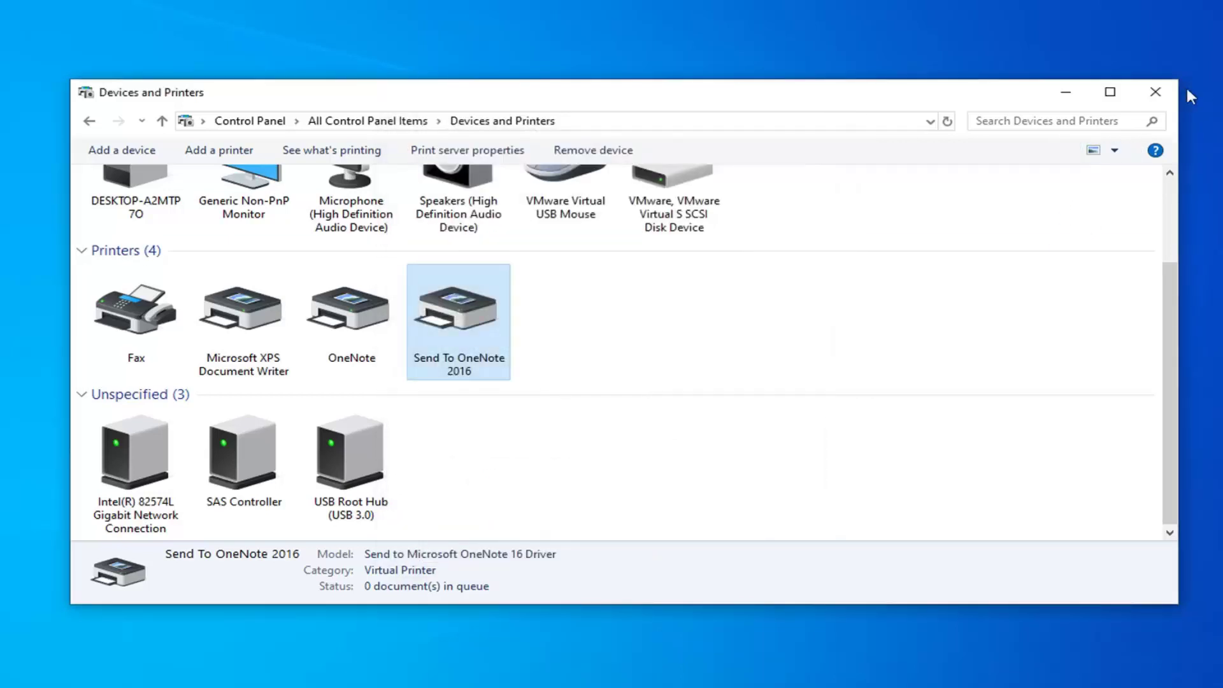
pyautogui.click(1155, 93)
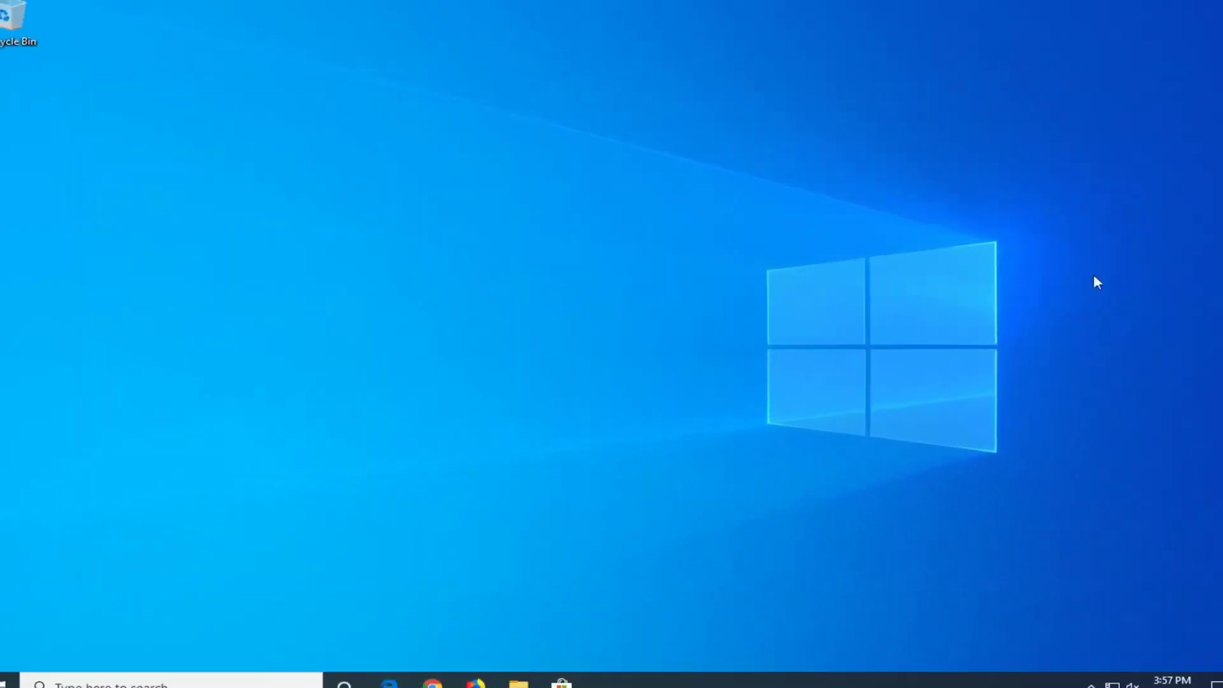